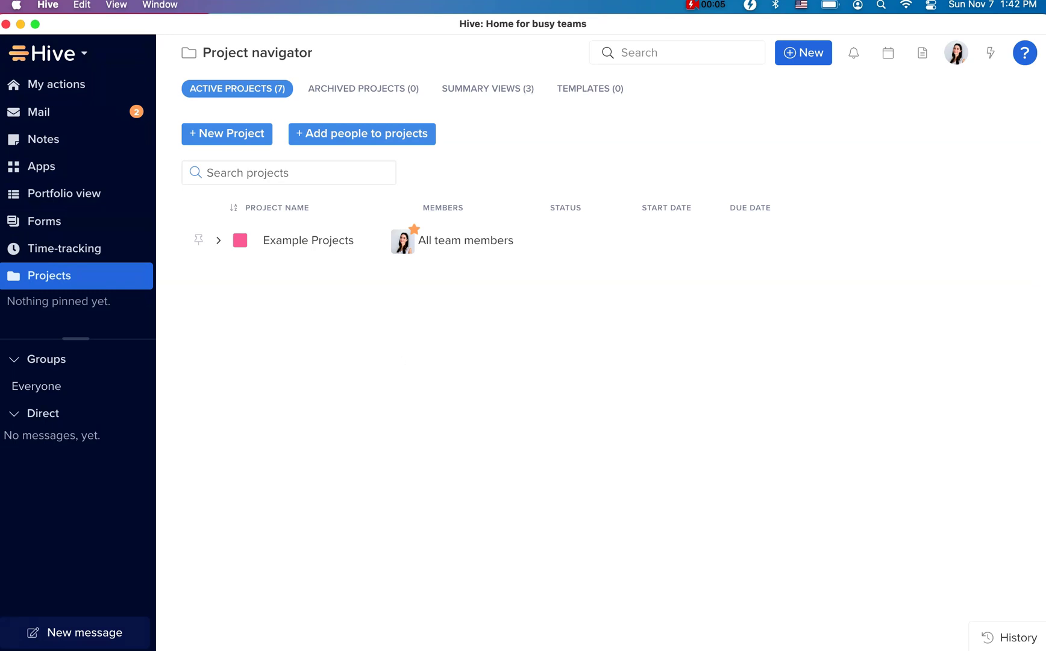
Open Notification settings from the top-right profile avatar menu
click(958, 58)
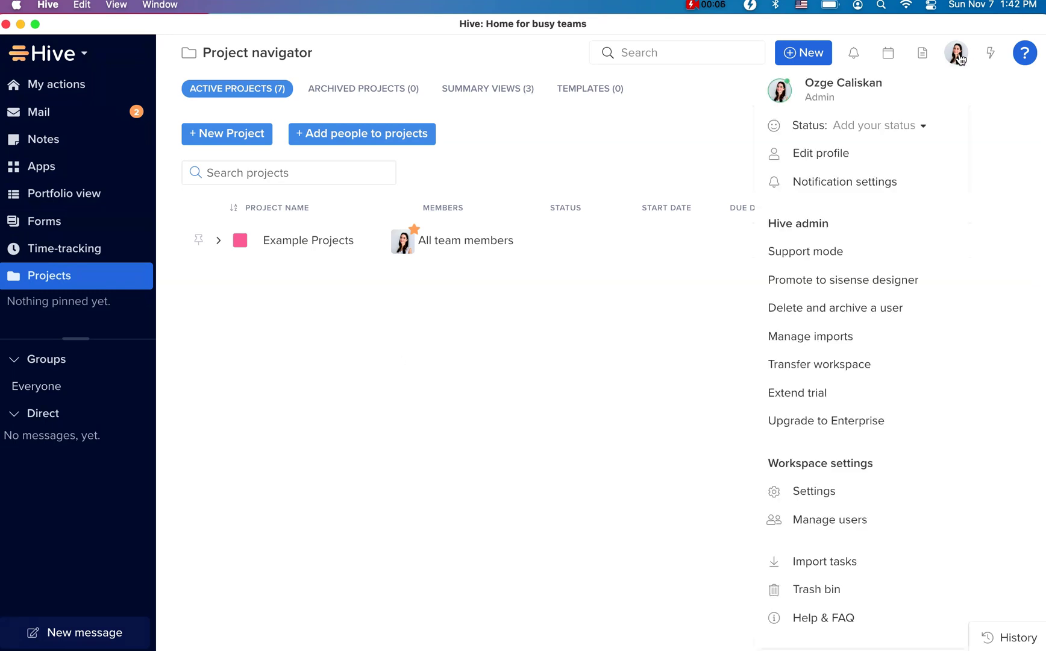
click(905, 180)
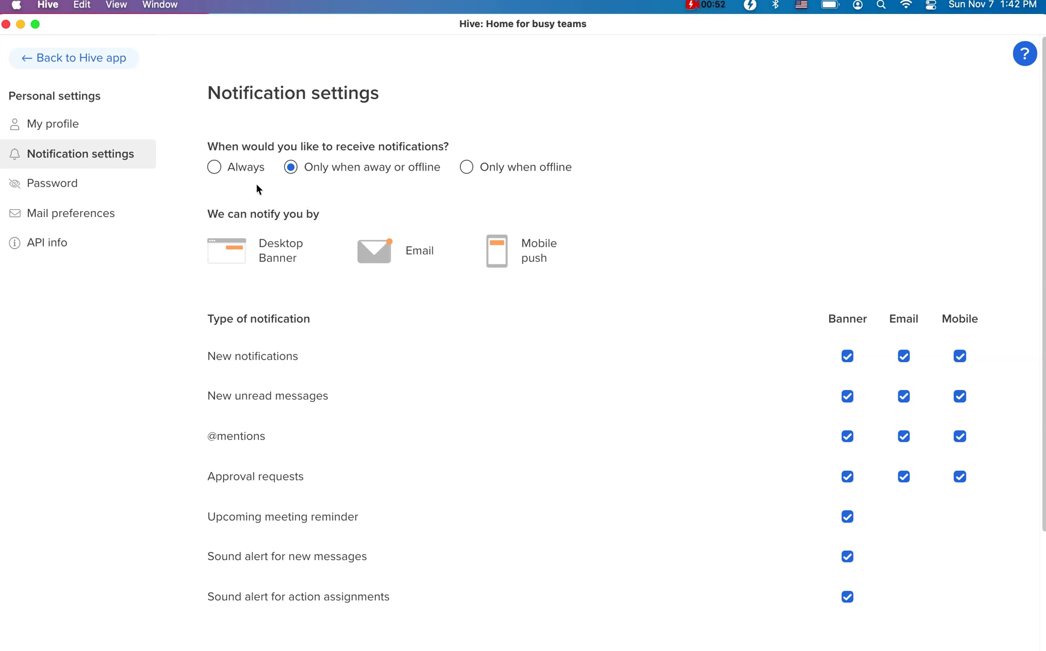
Set notification timing to 'Only when offline'
click(215, 169)
click(468, 169)
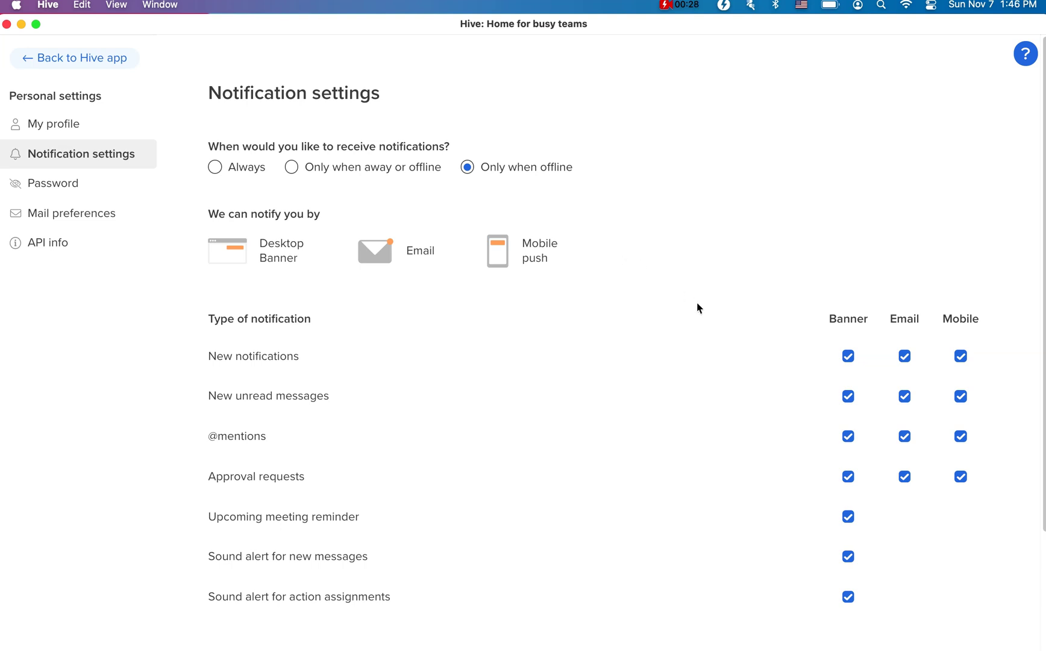
click(848, 397)
click(904, 436)
click(848, 476)
click(904, 476)
click(961, 476)
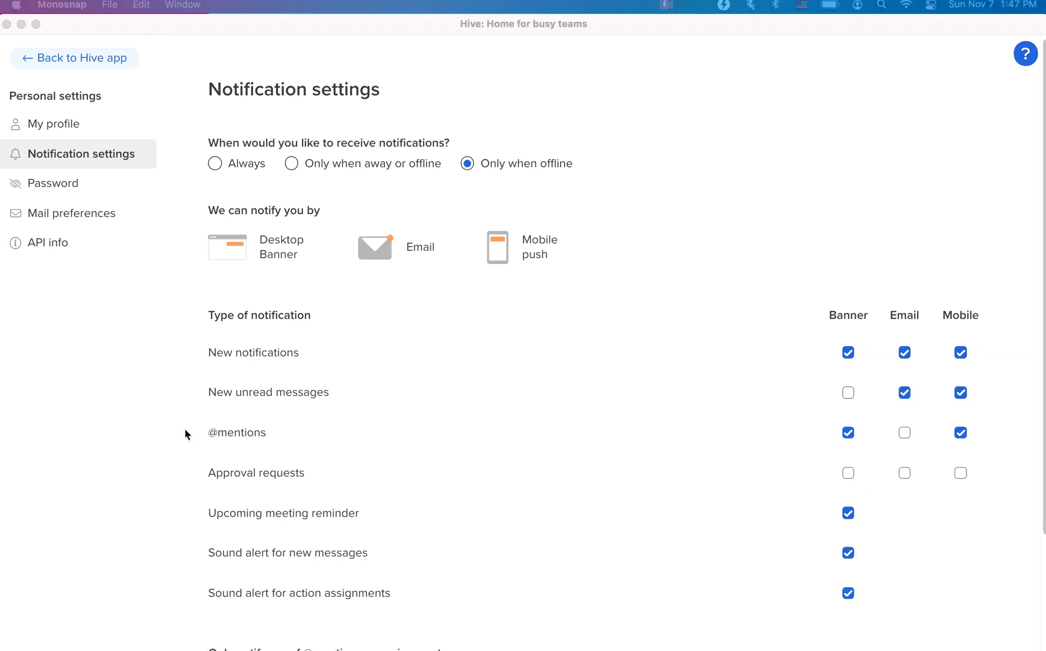
scroll(186, 432, down, 3)
scroll(185, 434, down, 3)
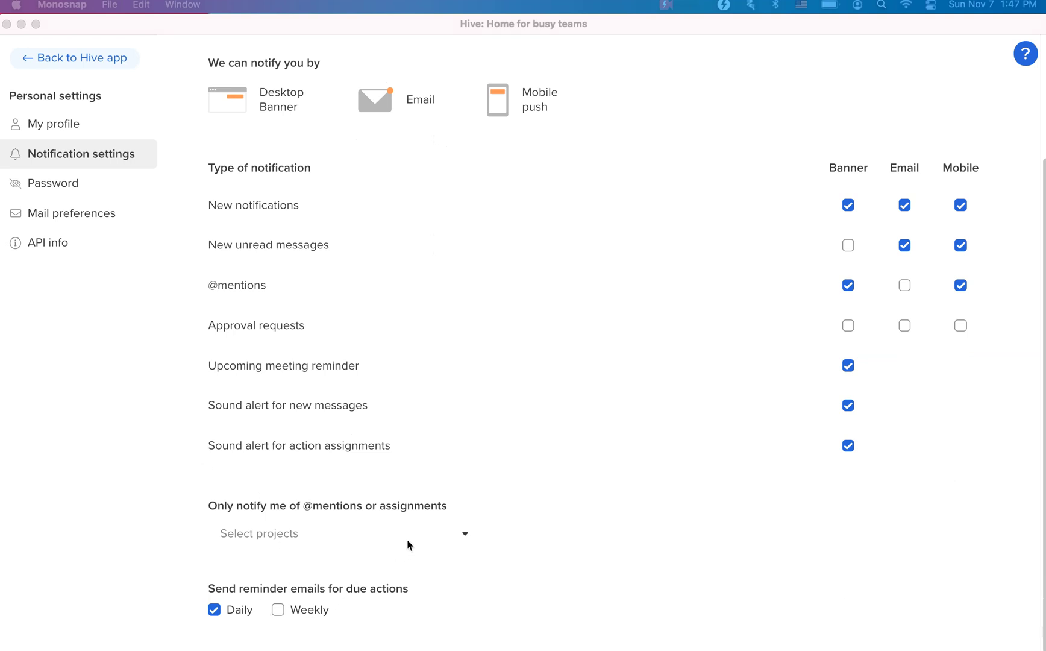
Limit mention-only notifications to Agile Development, Content Calendar and Example Projects
click(443, 535)
click(389, 310)
click(385, 360)
click(386, 387)
click(365, 500)
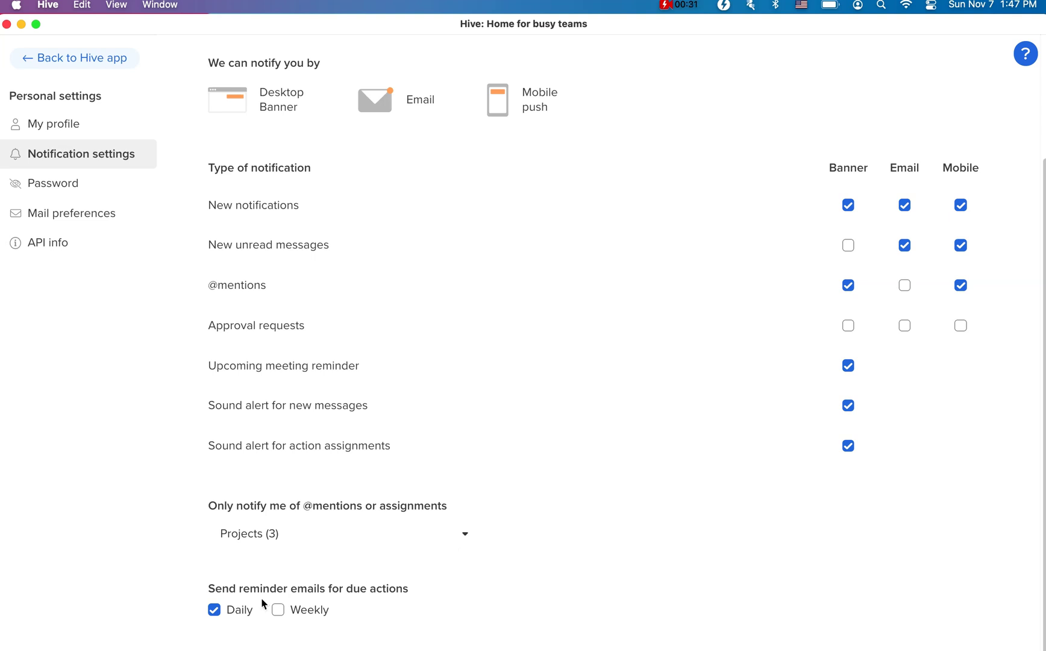
Enable weekly reminder emails for due actions
click(277, 610)
scroll(199, 578, up, 1)
scroll(173, 561, down, 3)
scroll(172, 561, down, 2)
scroll(173, 561, down, 1)
scroll(173, 561, down, 1)
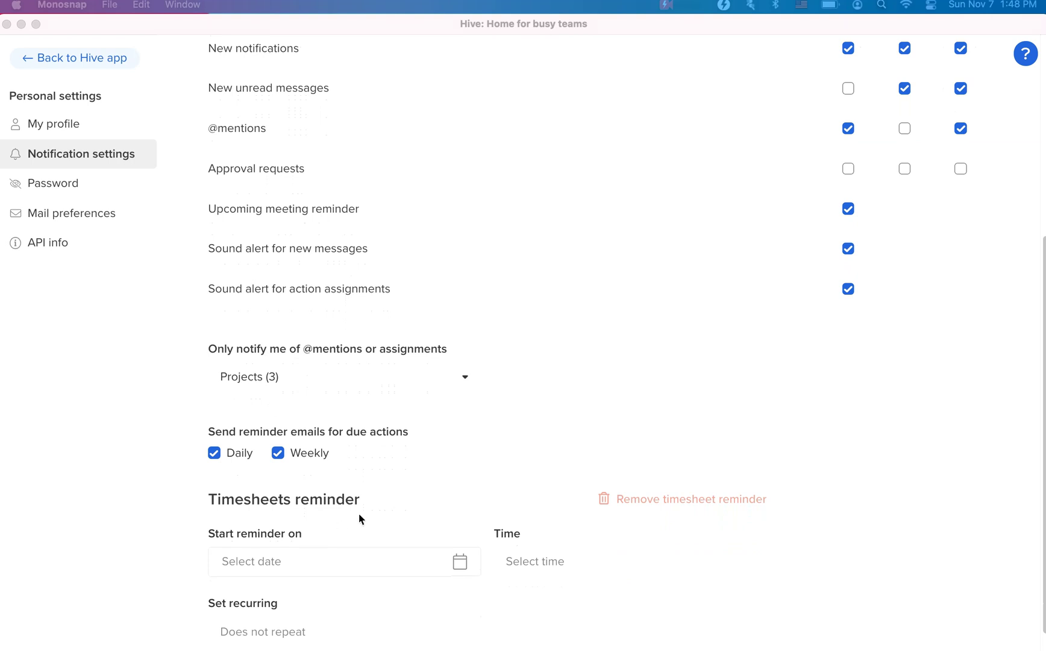
scroll(359, 518, down, 1)
Start the timesheet reminder on Nov 8, repeating weekly on Monday
click(442, 543)
click(263, 345)
click(381, 491)
click(355, 602)
click(325, 562)
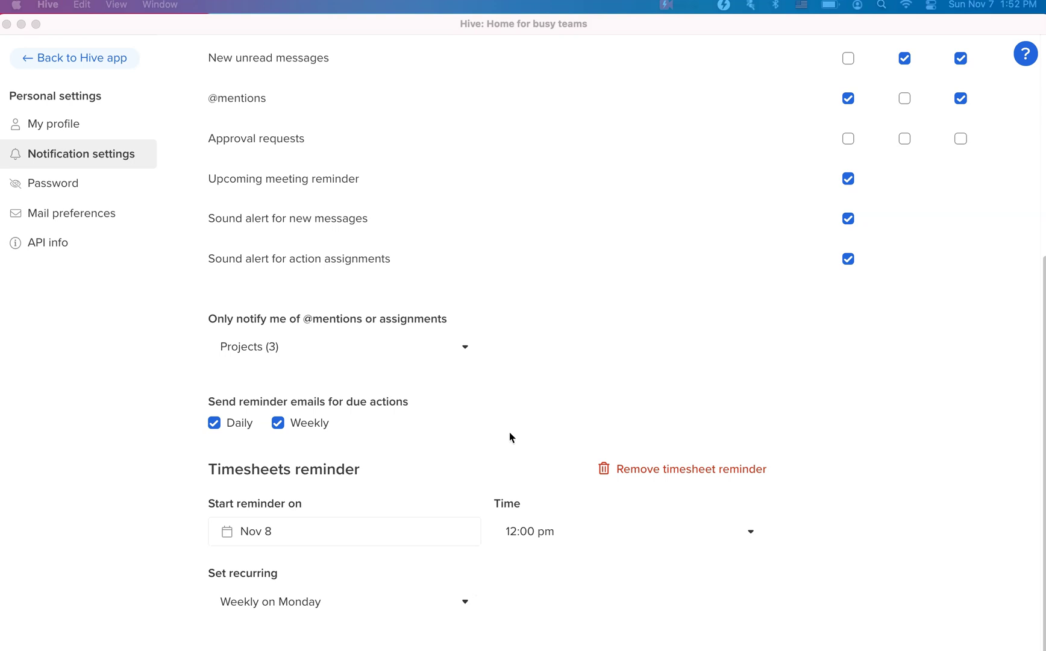
Go back to the Hive app and show the bell notifications feed
click(25, 61)
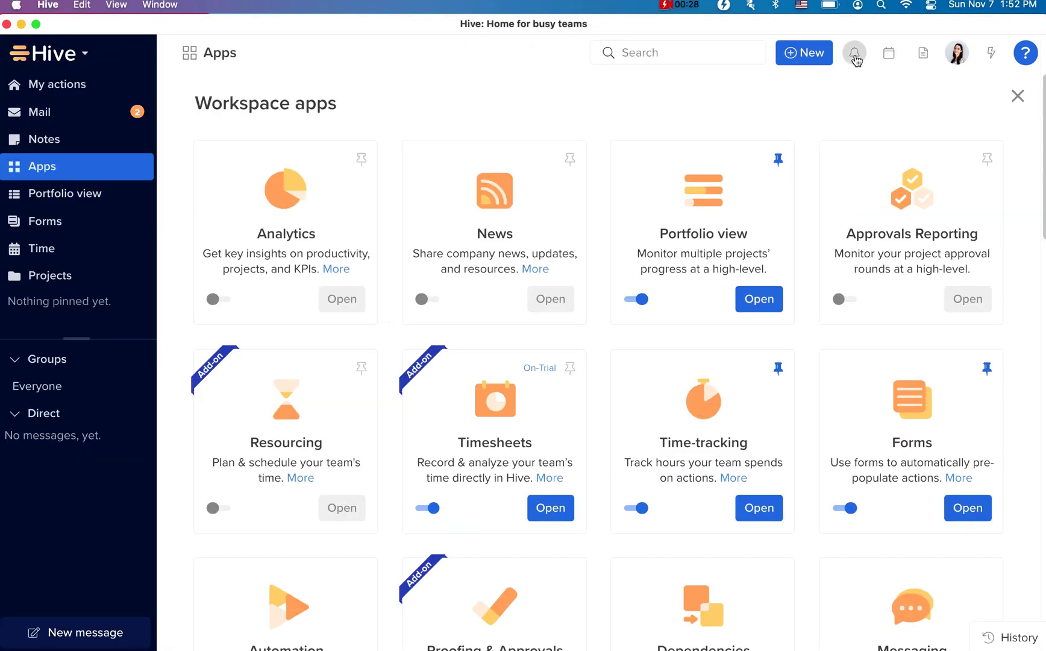
click(855, 54)
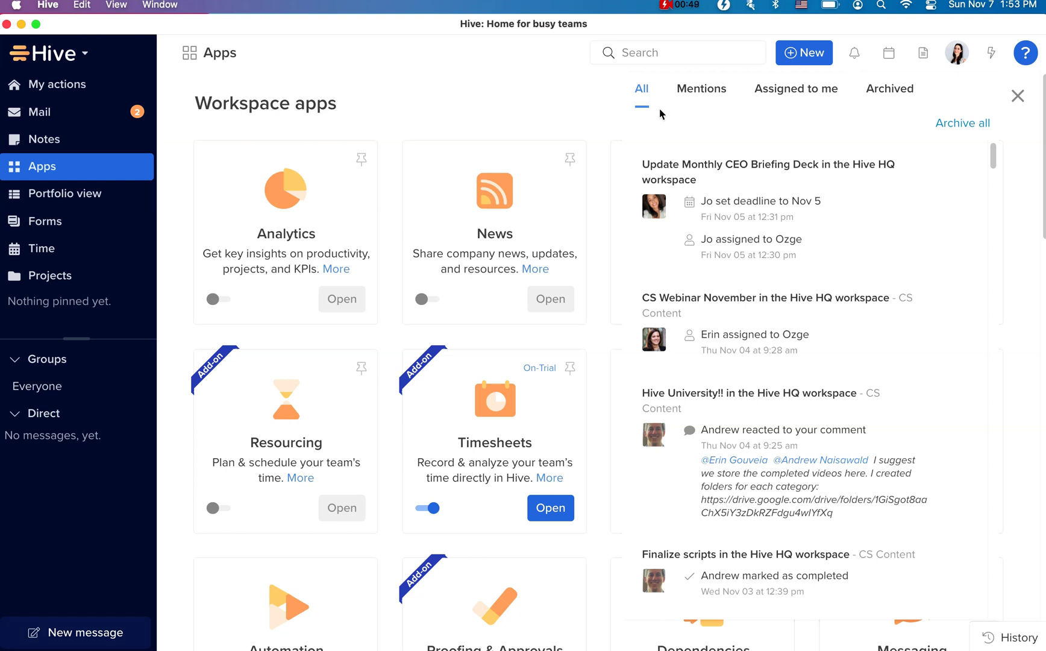
click(704, 90)
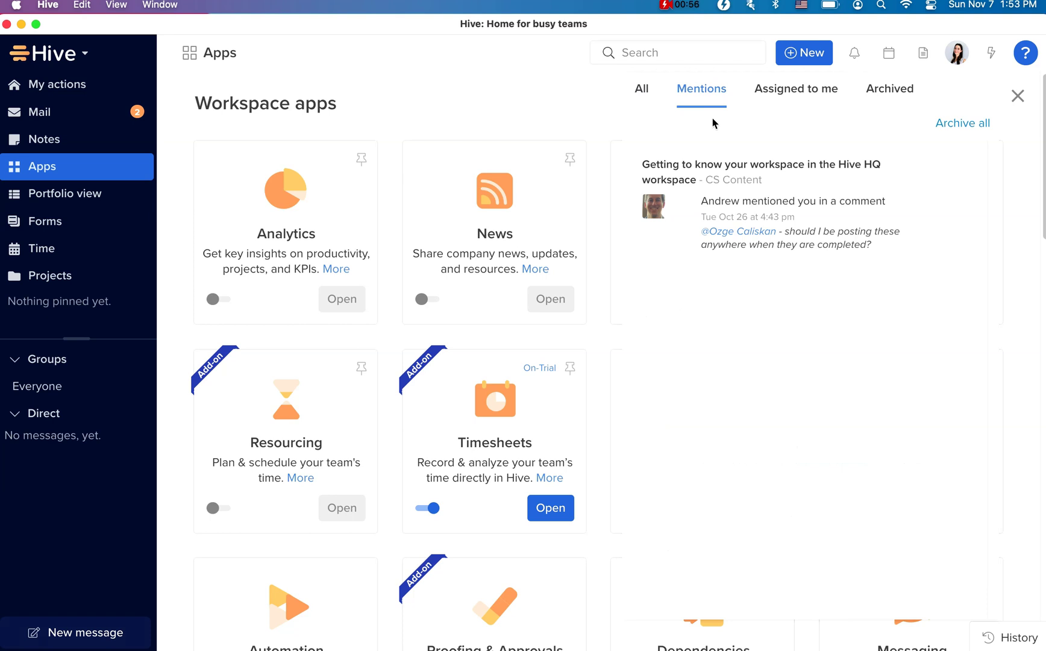
click(795, 95)
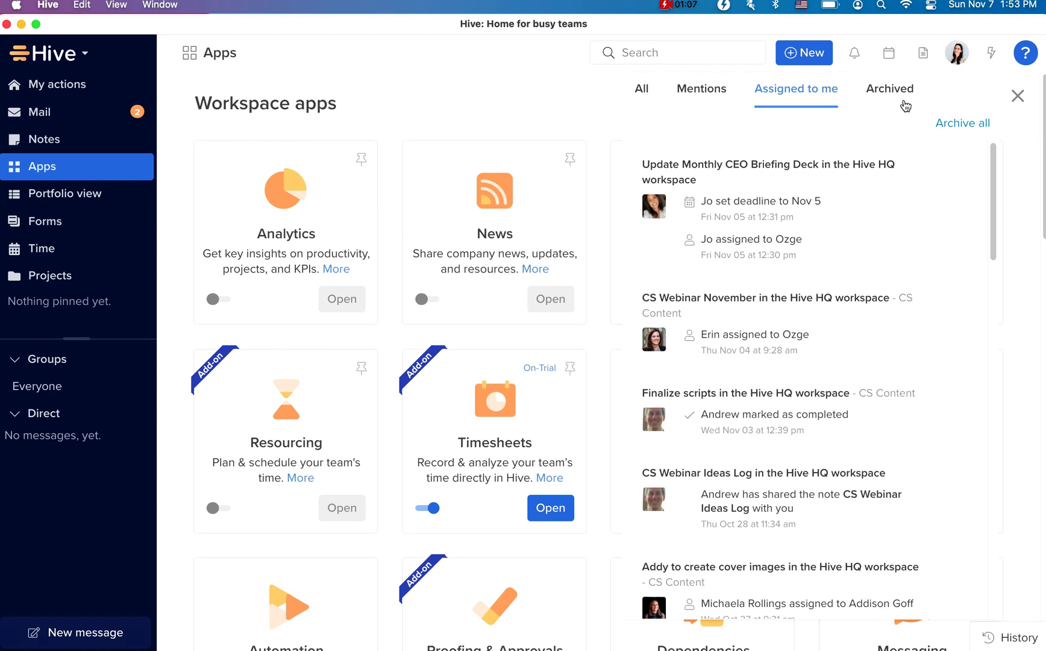
click(642, 88)
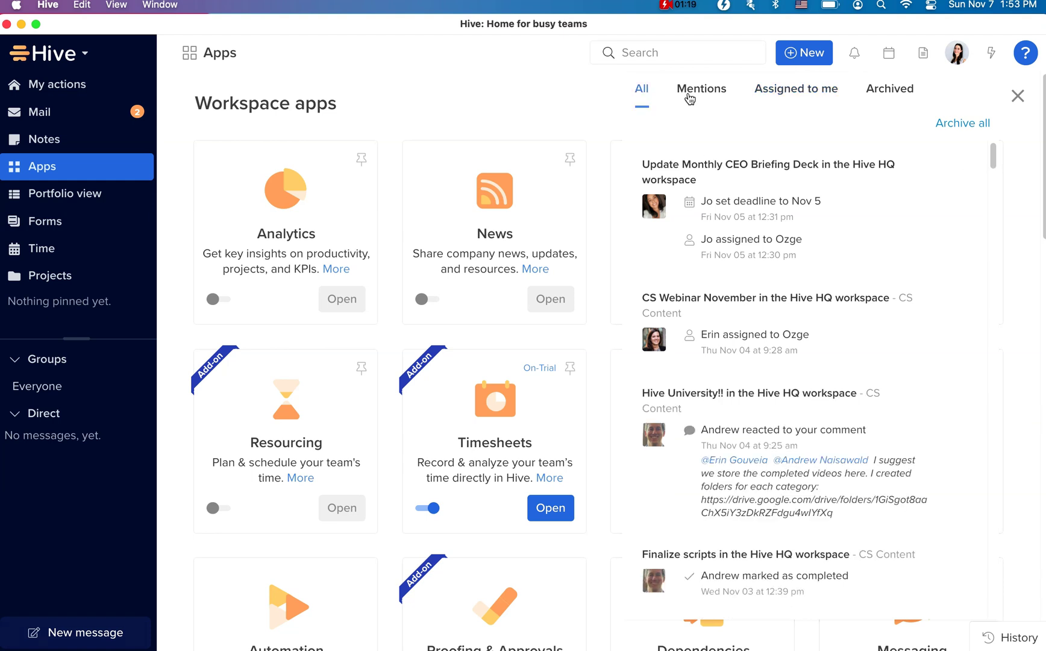